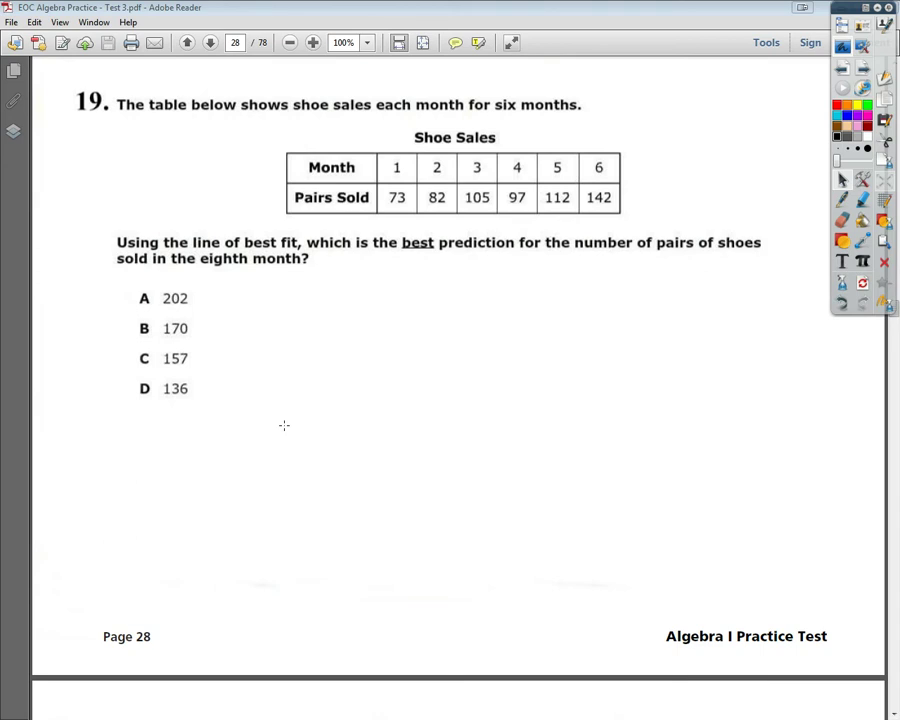
- Use the pen to draw a purple underline under "line of" in question 19
left_click(848, 200)
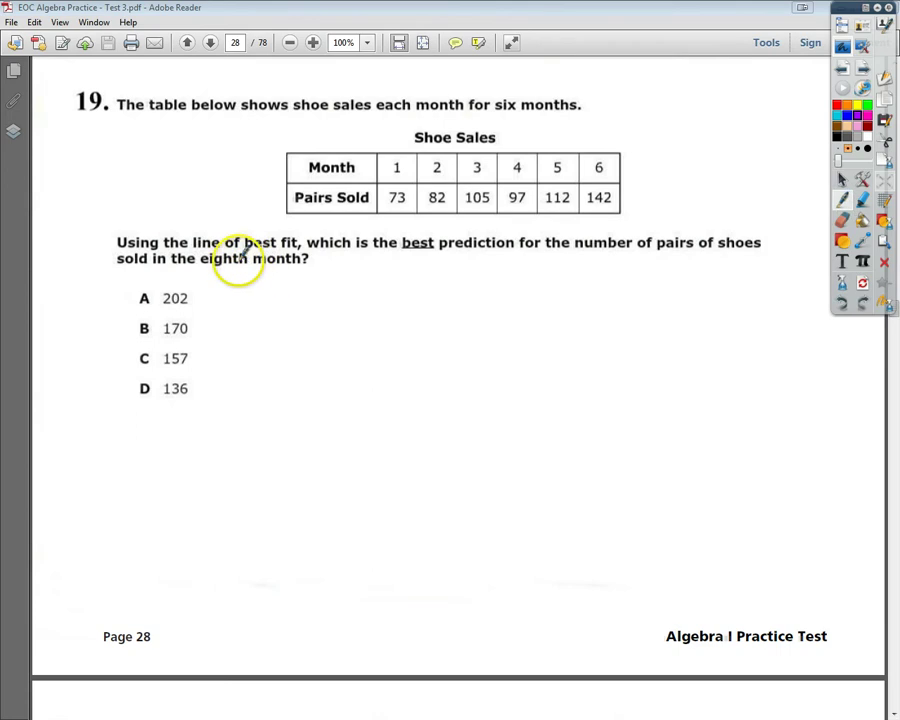
left_click_drag(190, 254, 241, 254)
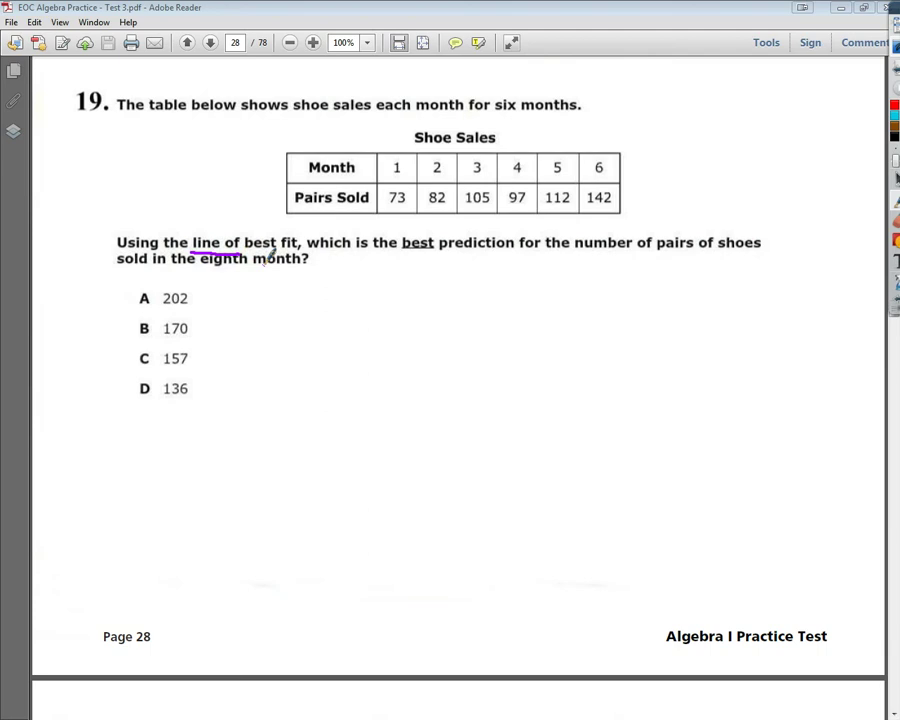
- Launch Wabbitemu, turn it on, and view months 1–6 in L1 and pairs sold 73–142 in L2
left_click(842, 179)
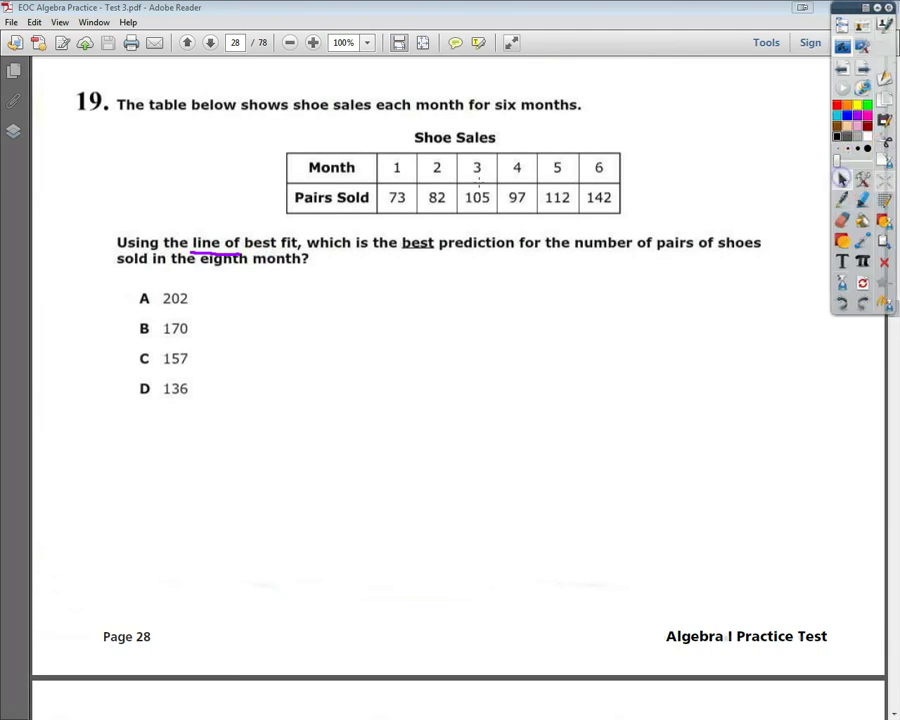
right_click(3, 423)
right_click(20, 386)
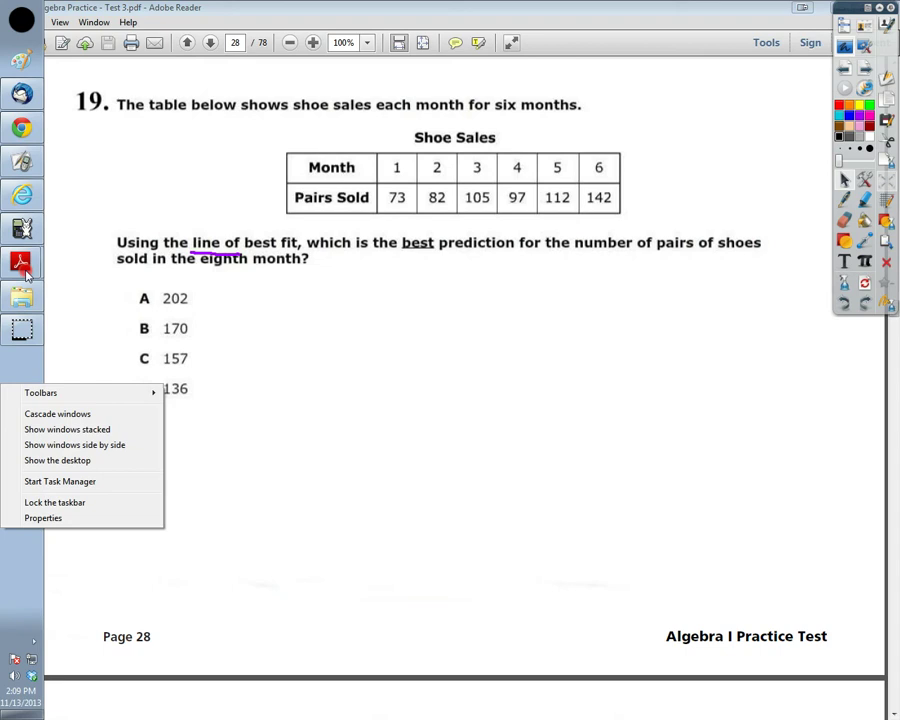
left_click(26, 228)
left_click(690, 512)
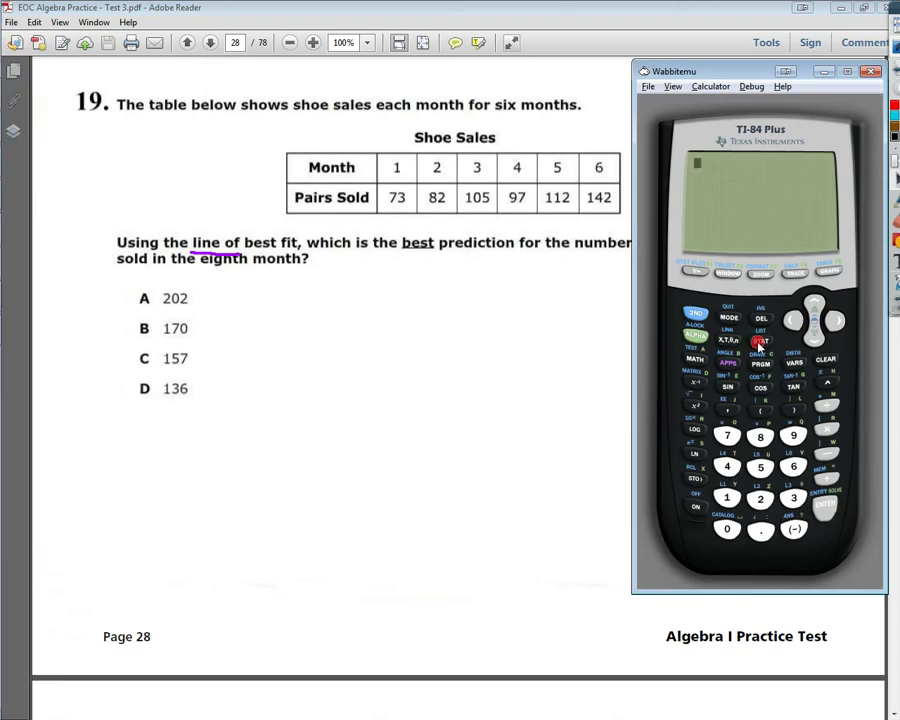
left_click(759, 343)
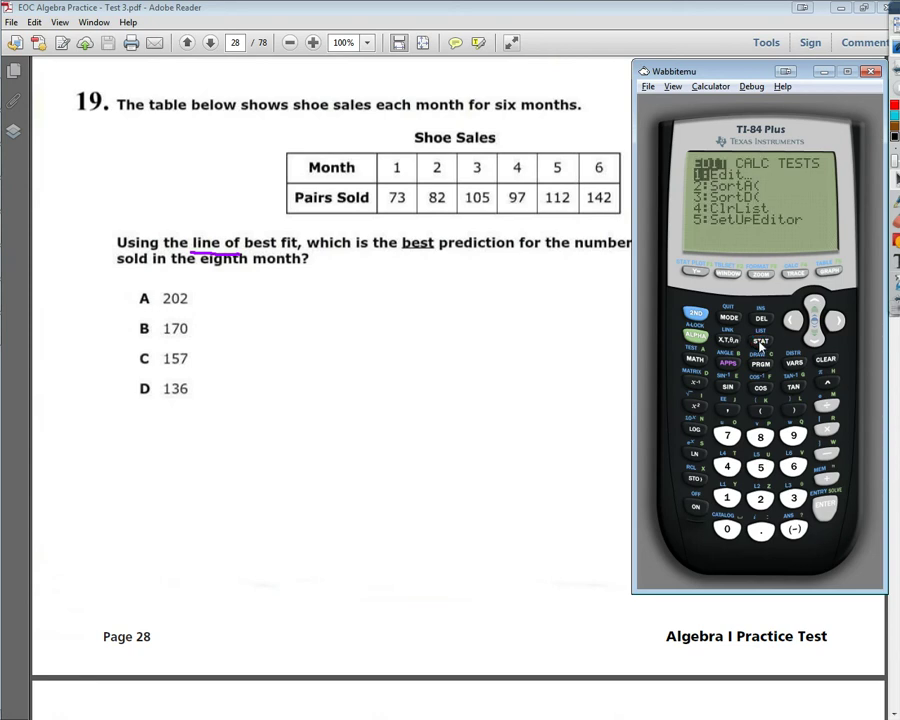
left_click(824, 505)
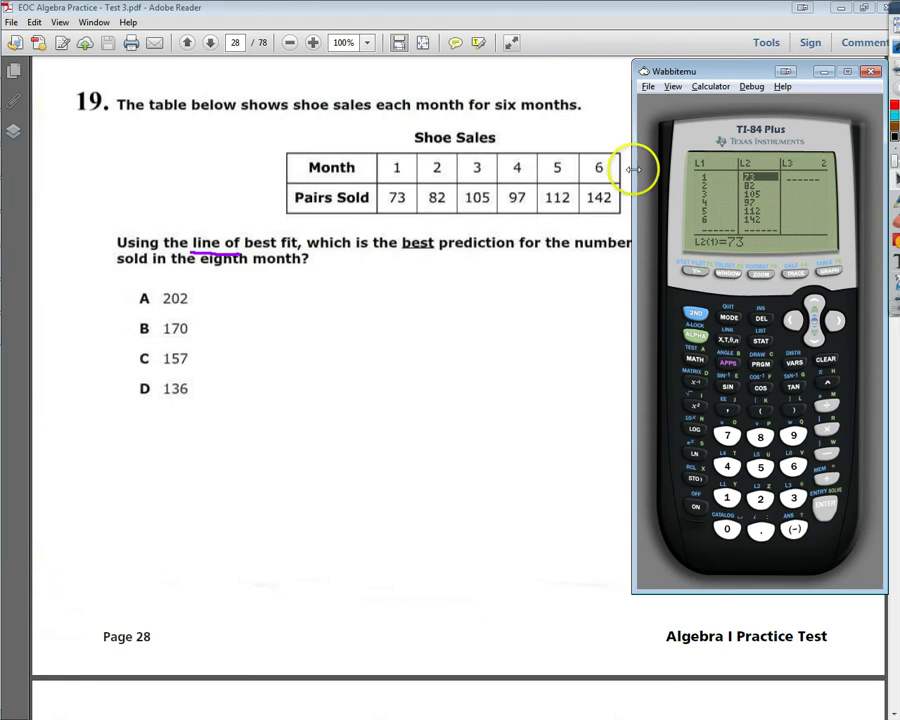
- Quit to the home screen and move to LinReg(ax+b) in the STAT CALC menu
left_click(696, 314)
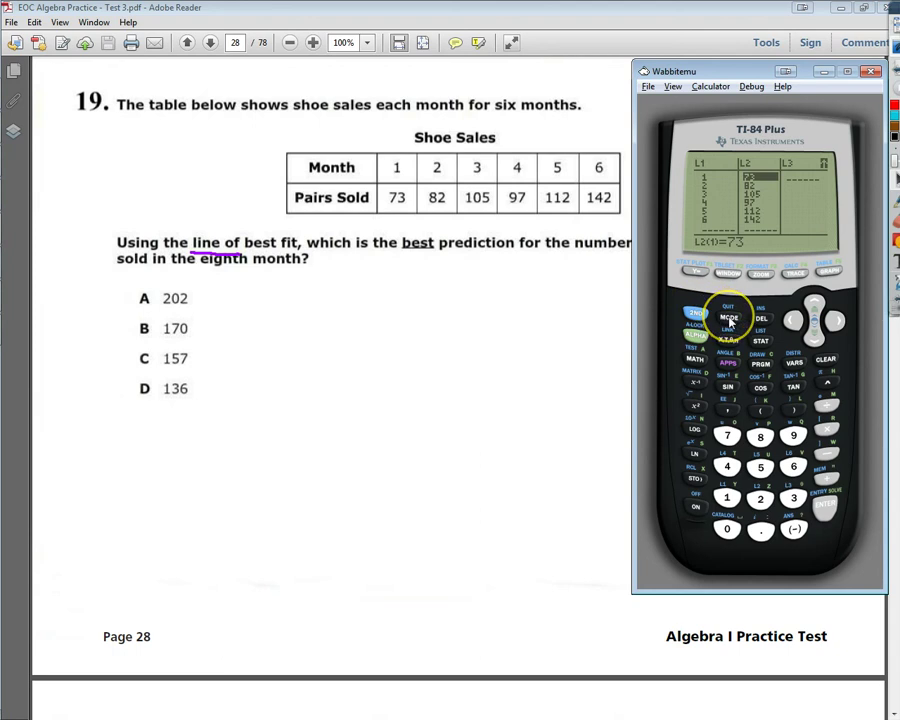
left_click(729, 319)
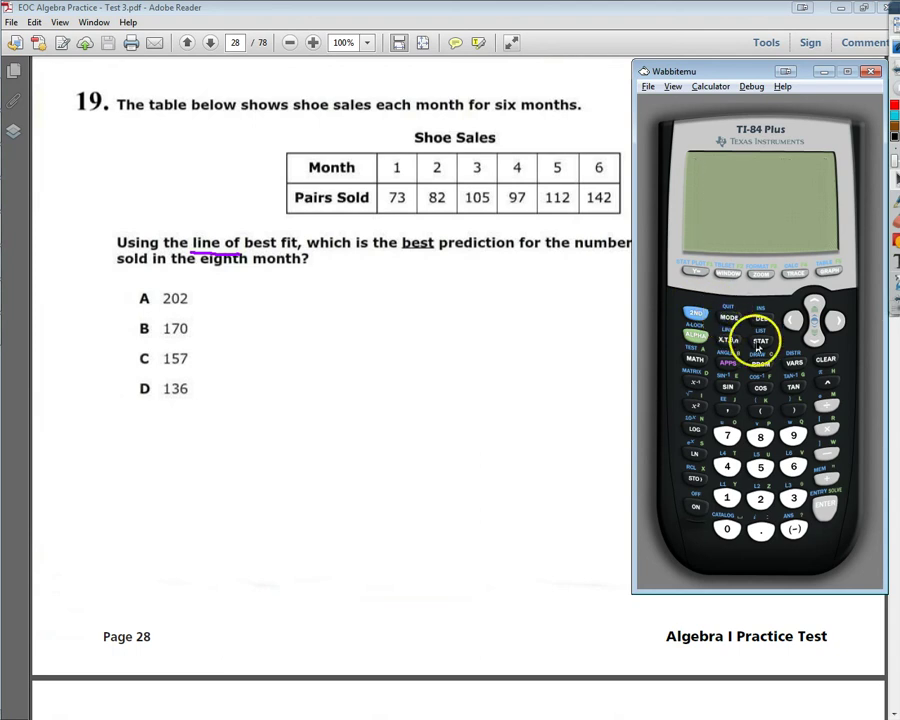
left_click(760, 342)
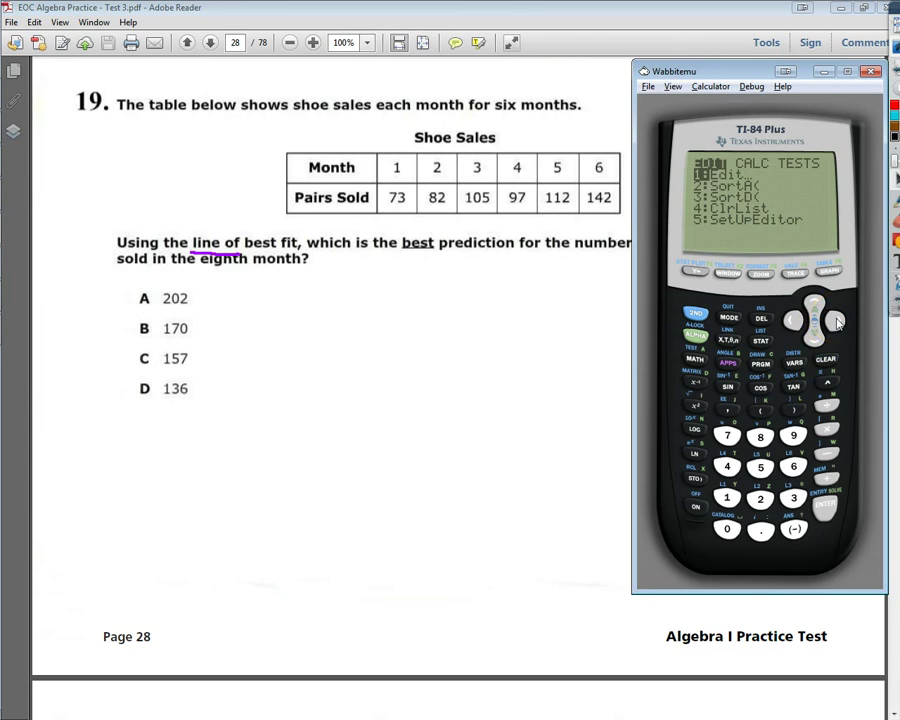
left_click(836, 321)
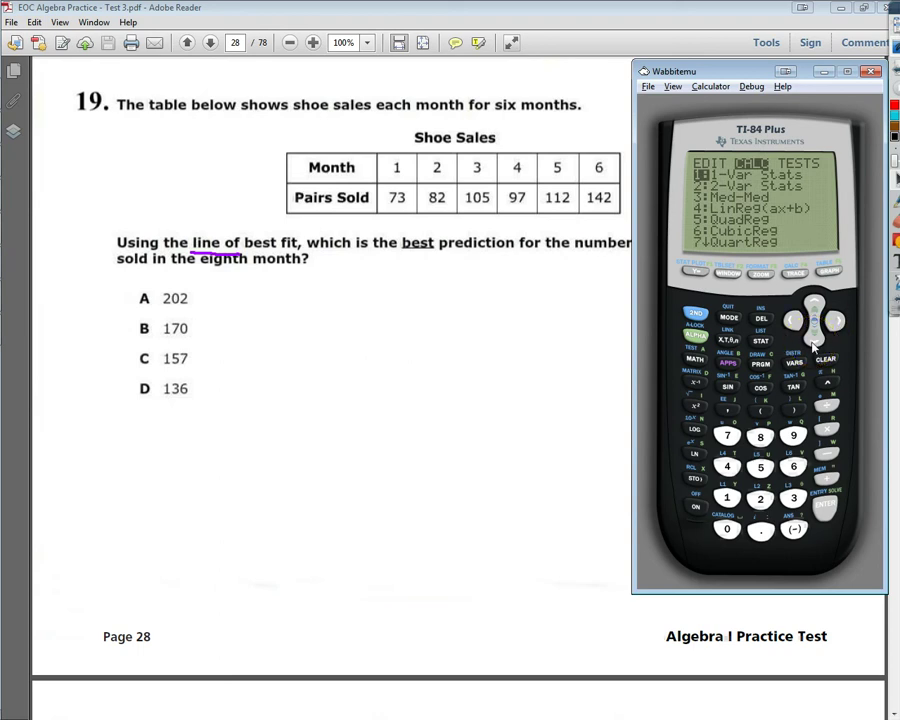
left_click(814, 340)
left_click(814, 340)
left_click(814, 340)
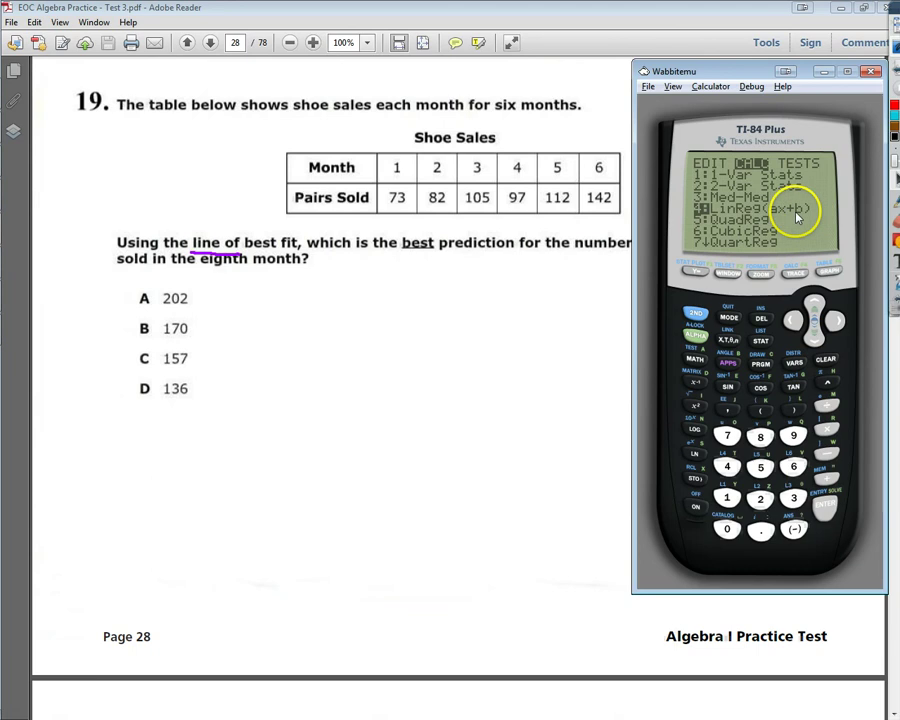
- Run LinReg(ax+b) on the data, giving a=12.2 and b=59.13333333
left_click(822, 508)
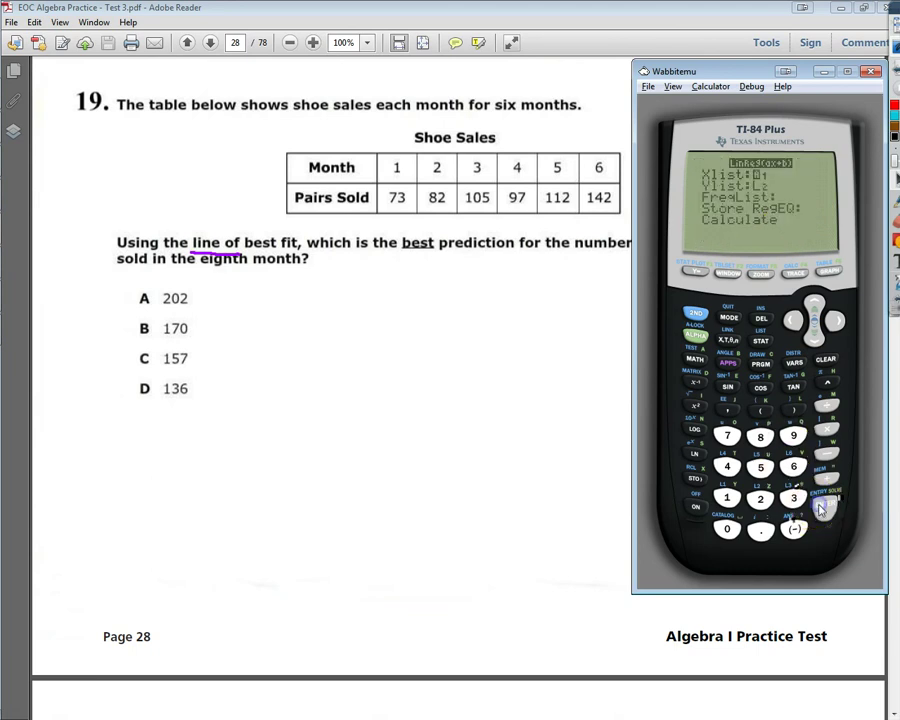
left_click(815, 345)
left_click(815, 345)
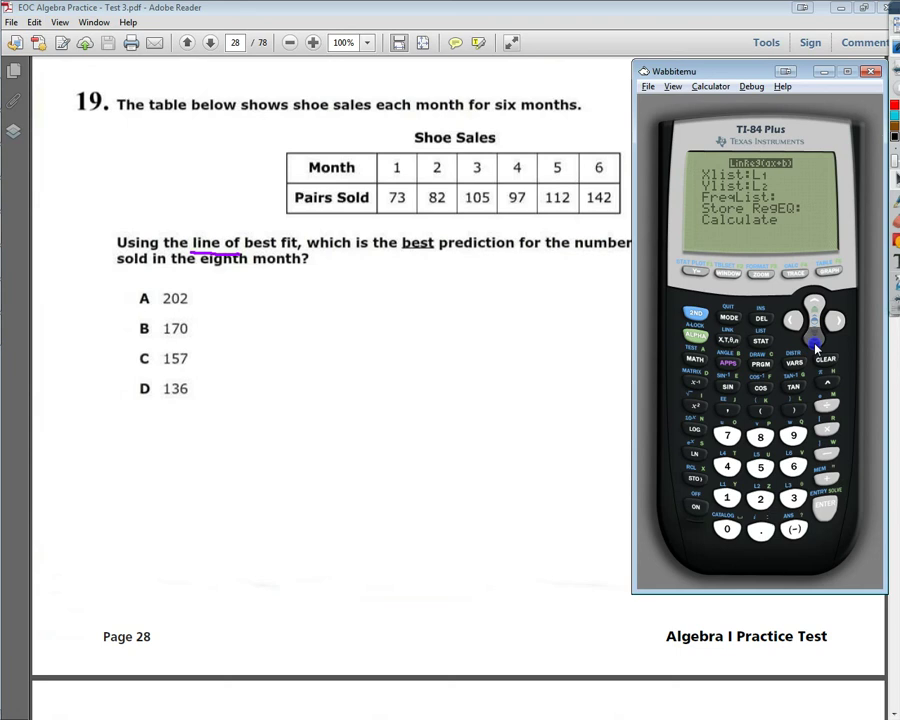
left_click(815, 345)
left_click(822, 508)
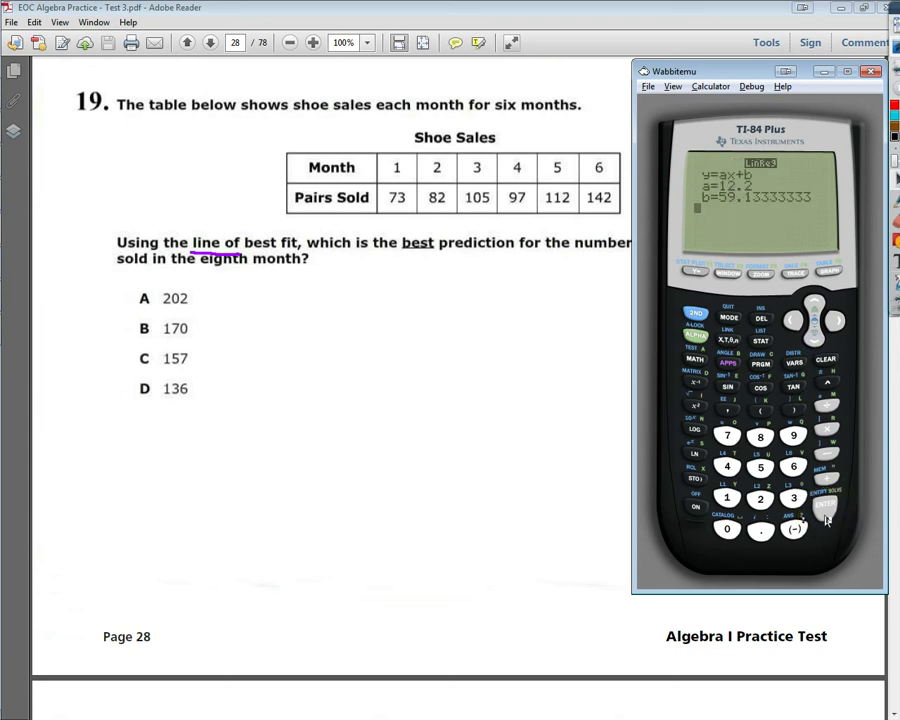
mouse_move(884, 300)
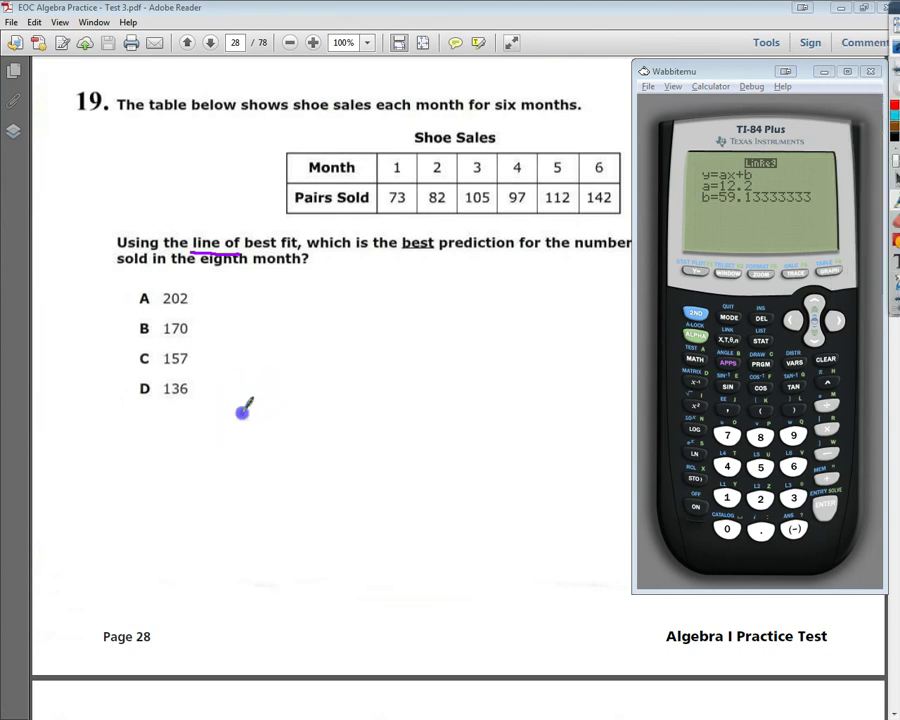
- Handwrite "y = 12.2x + 59.1" below the answer choices in purple ink
mouse_move(243, 410)
left_mouse_down()
mouse_move(257, 448)
mouse_move(286, 421)
left_mouse_up()
left_click_drag(270, 432, 287, 431)
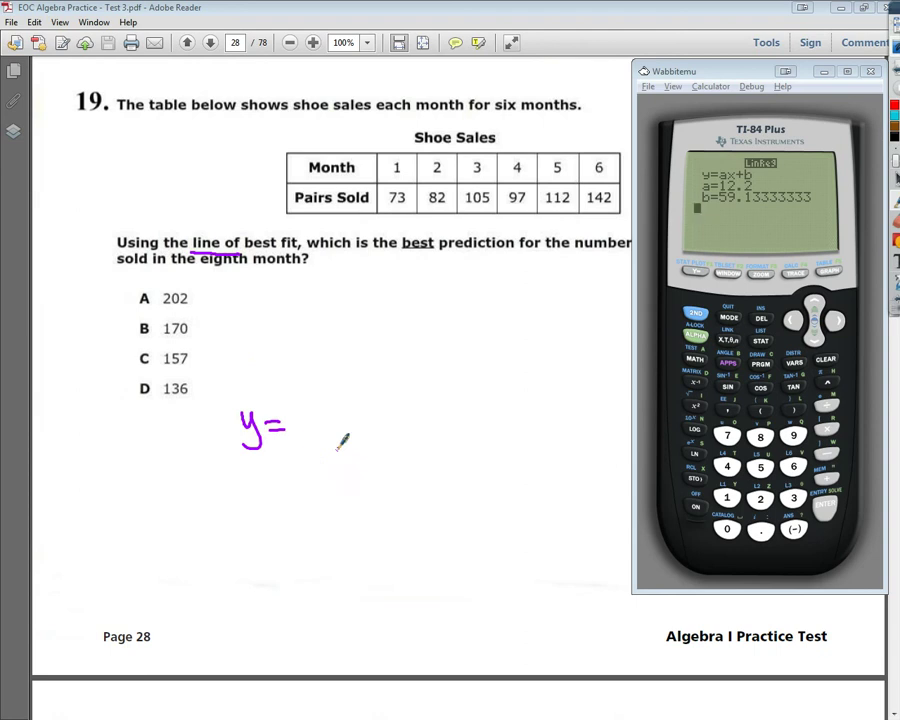
mouse_move(303, 413)
left_mouse_down()
mouse_move(336, 437)
mouse_move(366, 441)
left_mouse_up()
left_click(333, 437)
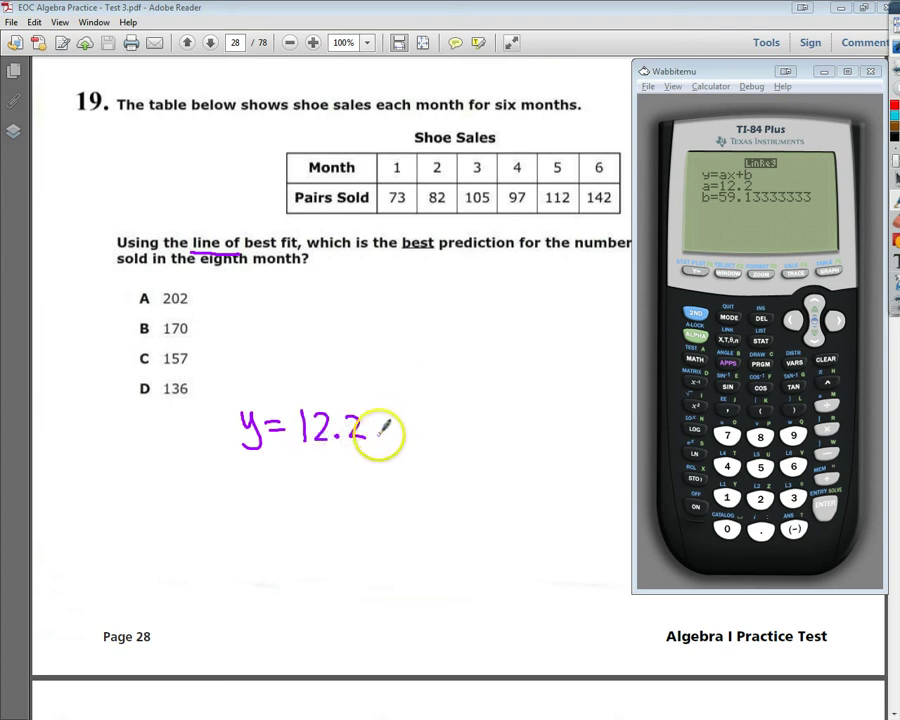
left_click_drag(377, 424, 391, 442)
mouse_move(391, 424)
left_mouse_down()
mouse_move(377, 442)
mouse_move(416, 432)
left_mouse_up()
mouse_move(408, 424)
left_mouse_down()
mouse_move(408, 441)
mouse_move(434, 440)
mouse_move(450, 418)
left_mouse_up()
mouse_move(468, 421)
left_mouse_down()
mouse_move(463, 440)
mouse_move(485, 440)
left_mouse_up()
left_click(476, 439)
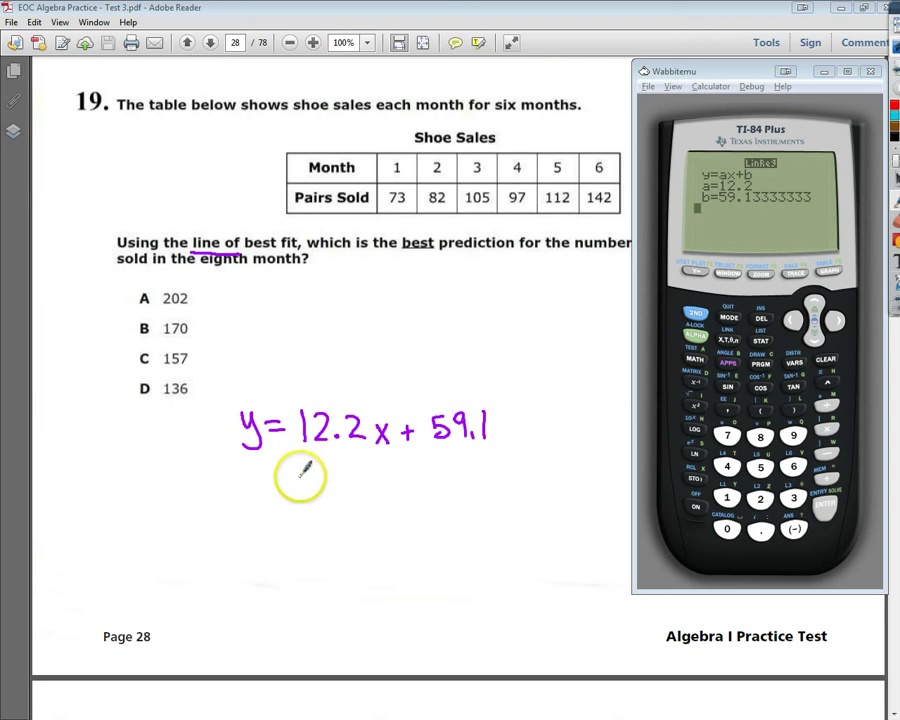
- Handwrite the substitution "= 12.2(8) + 59.1" on the line beneath the equation
mouse_move(302, 474)
left_mouse_down()
mouse_move(318, 501)
mouse_move(371, 476)
mouse_move(367, 501)
mouse_move(391, 482)
mouse_move(403, 485)
mouse_move(405, 468)
mouse_move(417, 507)
mouse_move(455, 491)
mouse_move(454, 509)
mouse_move(469, 491)
mouse_move(503, 509)
left_mouse_up()
left_click(337, 499)
left_click(496, 507)
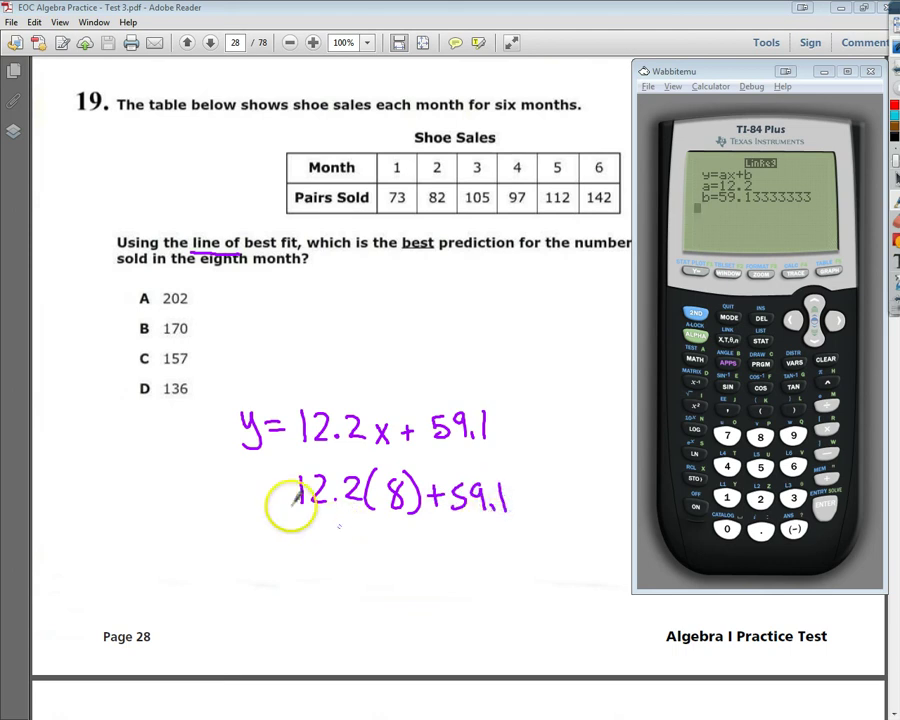
mouse_move(263, 492)
left_mouse_down()
mouse_move(279, 489)
mouse_move(278, 497)
left_mouse_up()
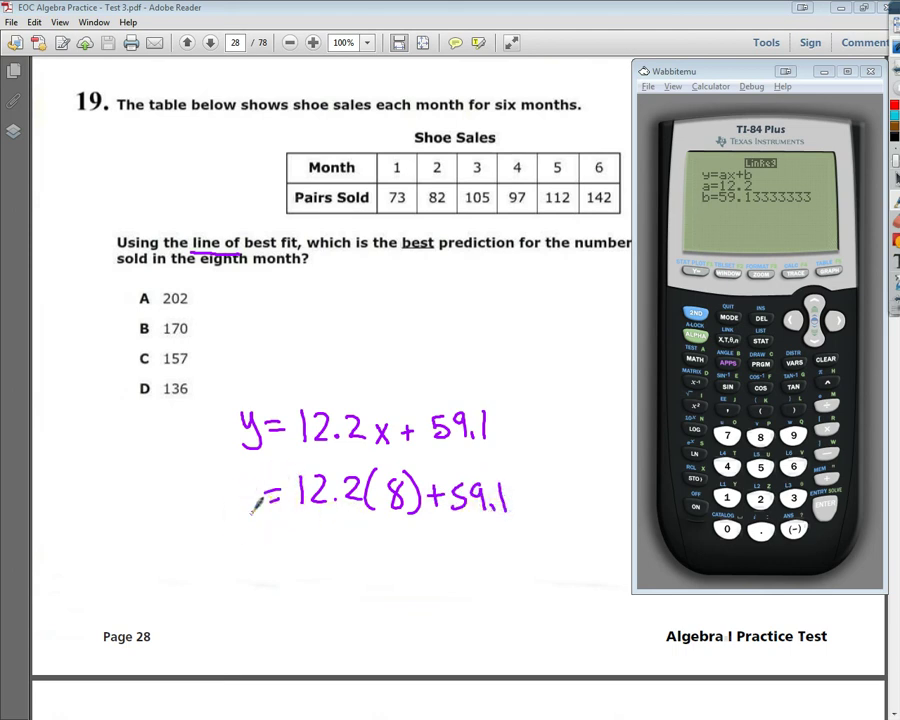
left_click(885, 185)
- Clear the calculator screen and key in 12.2(8)
left_click(845, 180)
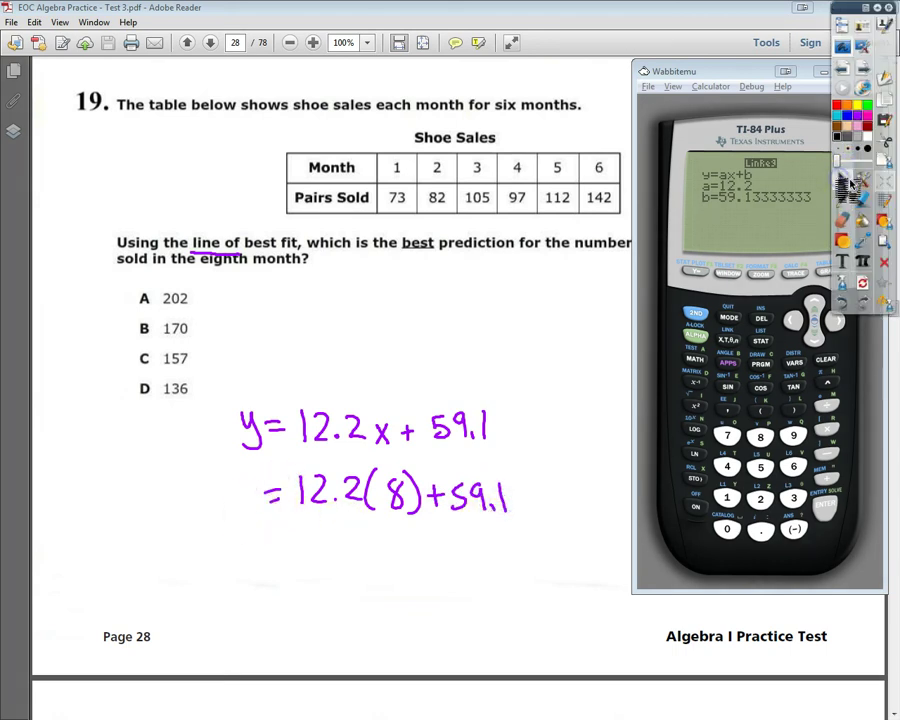
left_click(700, 316)
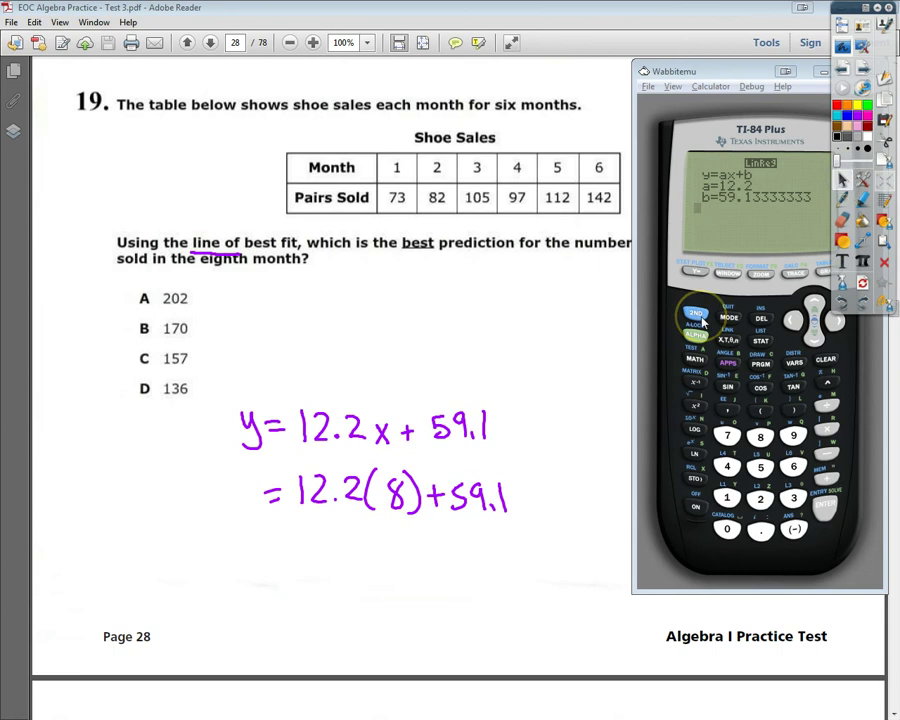
left_click(729, 498)
left_click(759, 498)
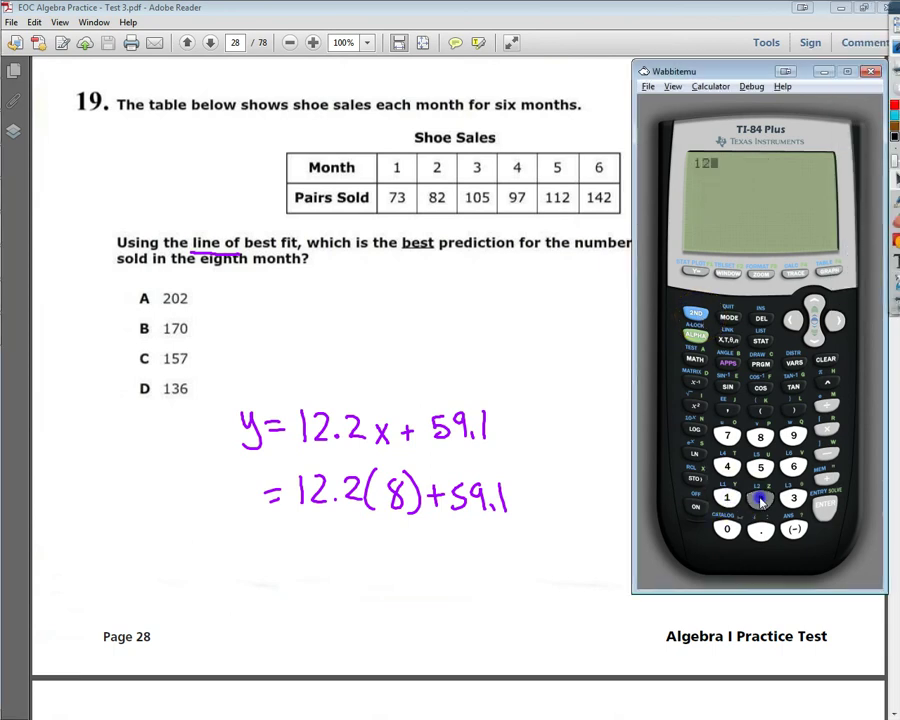
left_click(759, 530)
left_click(760, 500)
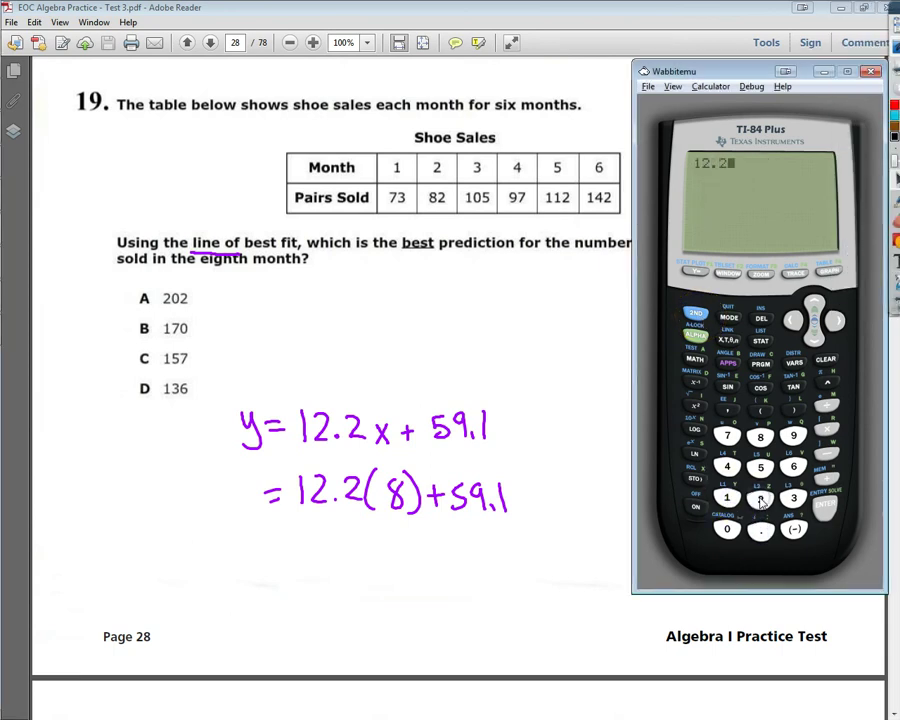
left_click(760, 408)
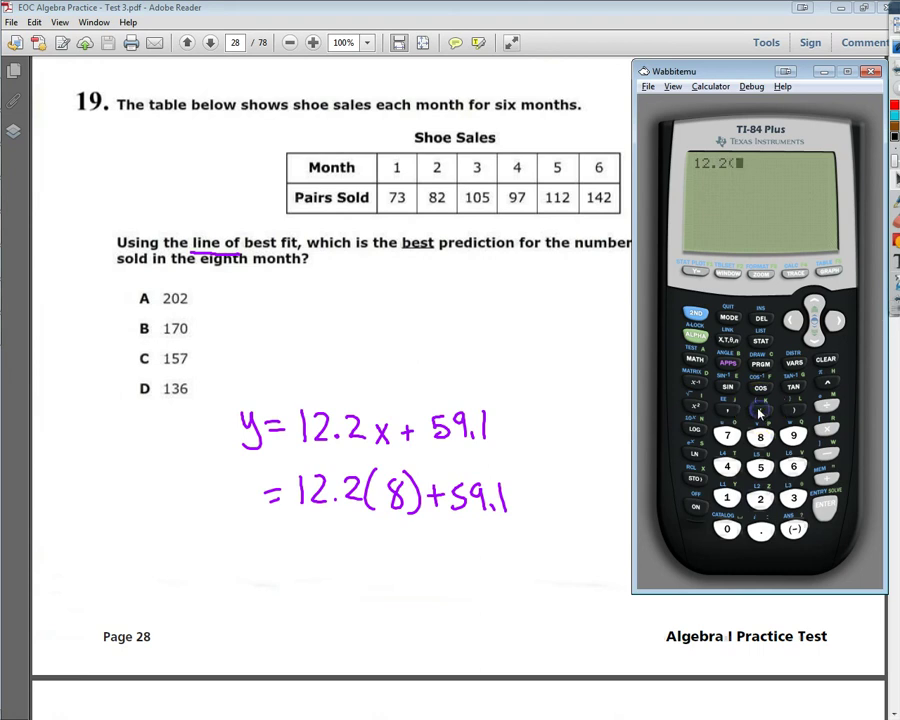
left_click(761, 438)
left_click(793, 411)
- Add +59.1 and evaluate the expression, getting 156.7
left_click(827, 476)
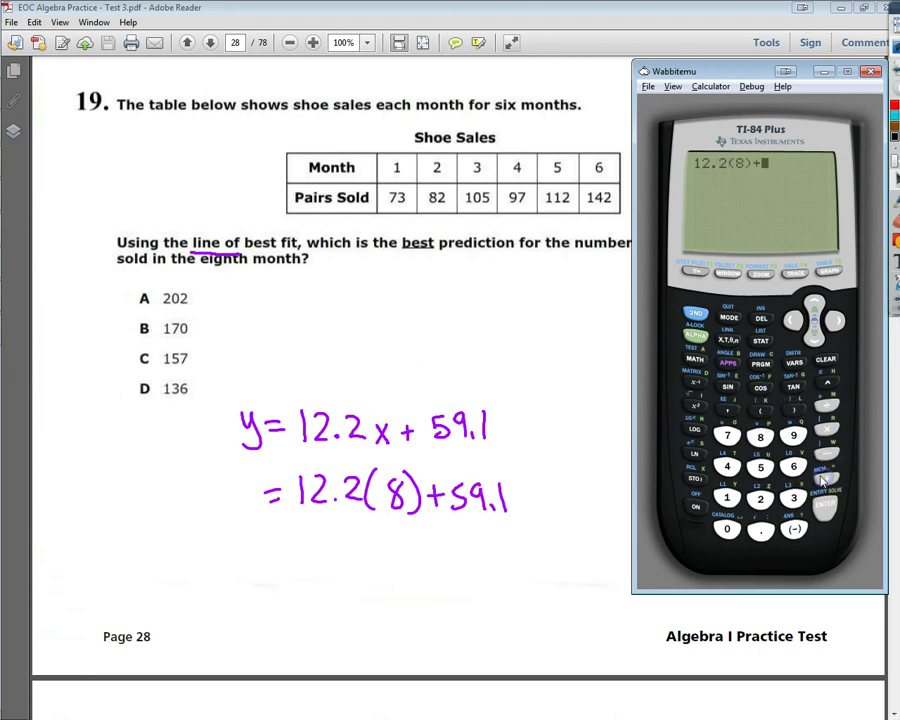
left_click(760, 468)
left_click(793, 436)
left_click(760, 530)
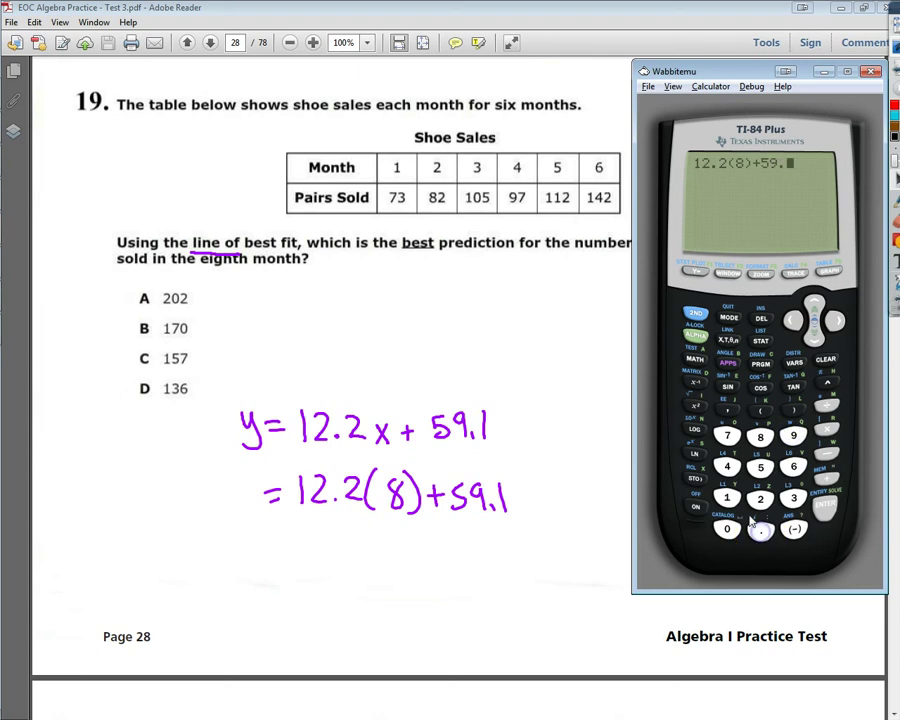
left_click(728, 498)
left_click(826, 505)
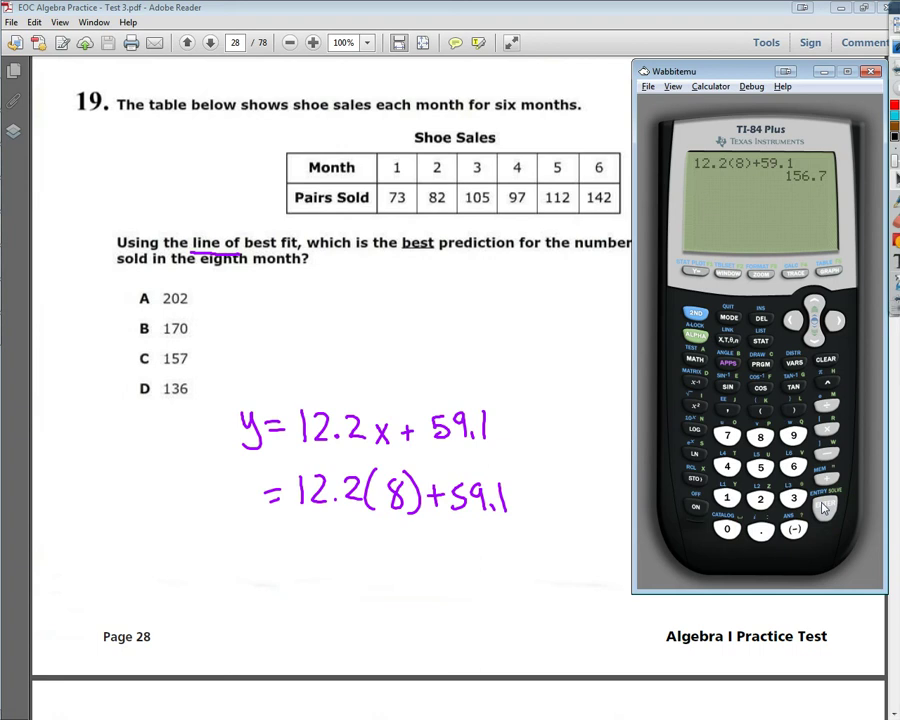
- Draw a purple oval around answer choice C, 157
left_click(151, 355)
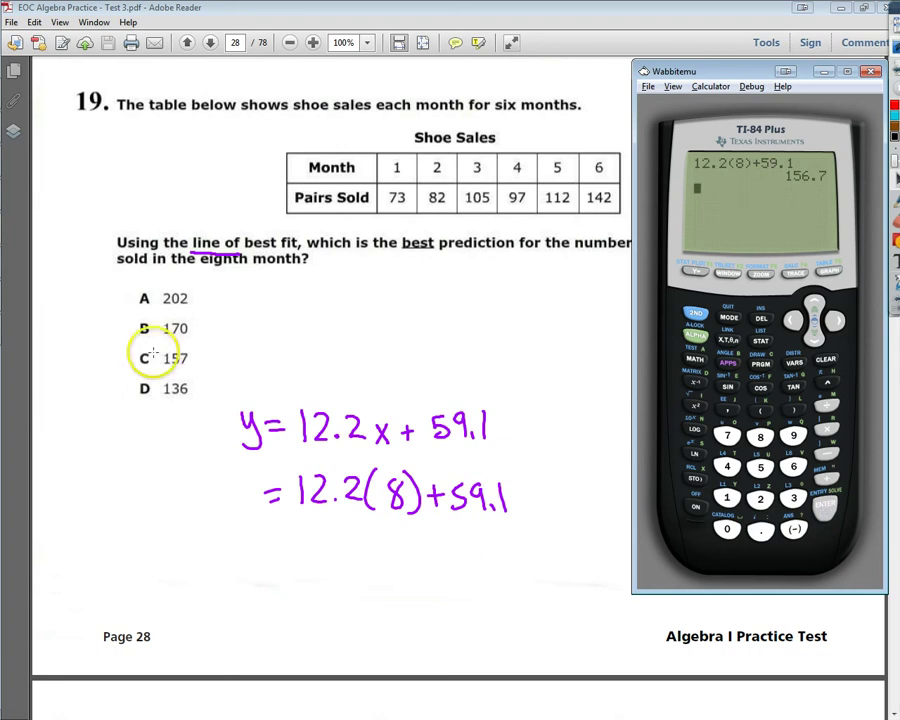
mouse_move(880, 120)
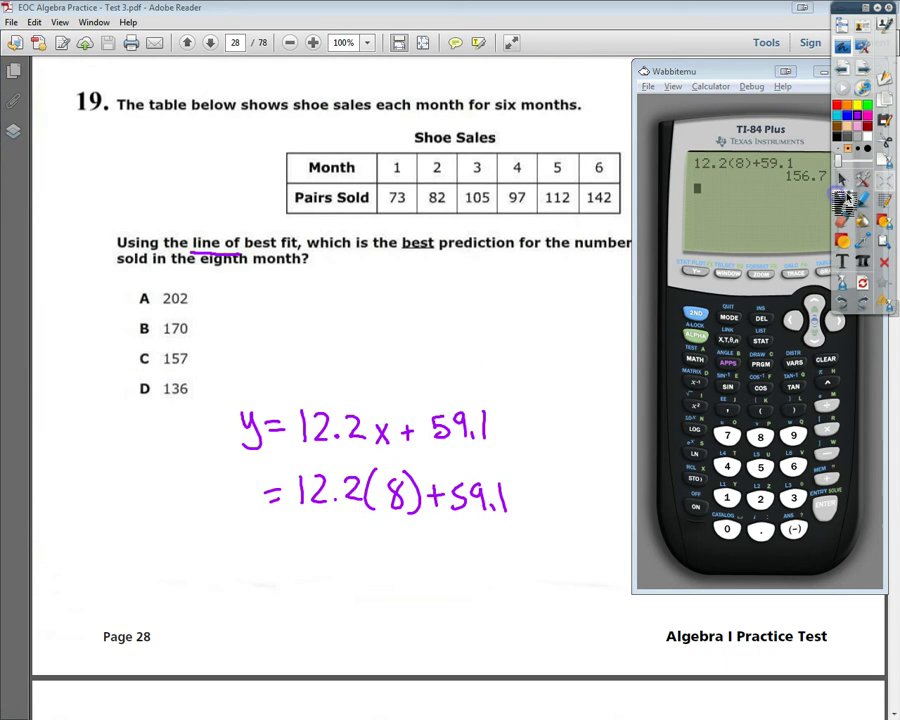
left_click(843, 198)
mouse_move(147, 352)
left_mouse_down()
mouse_move(187, 342)
mouse_move(213, 351)
left_mouse_up()
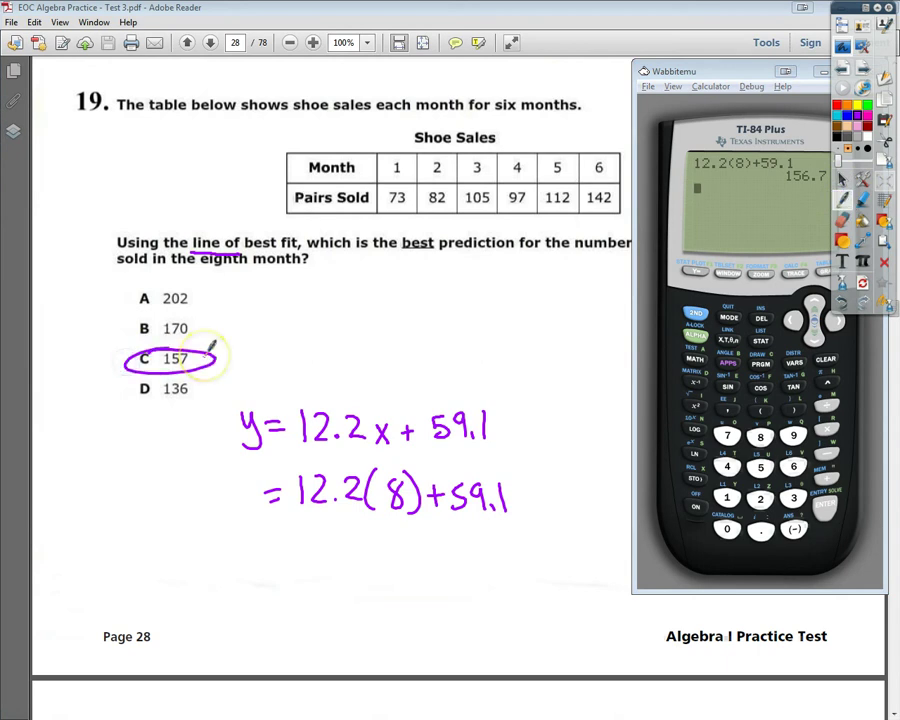